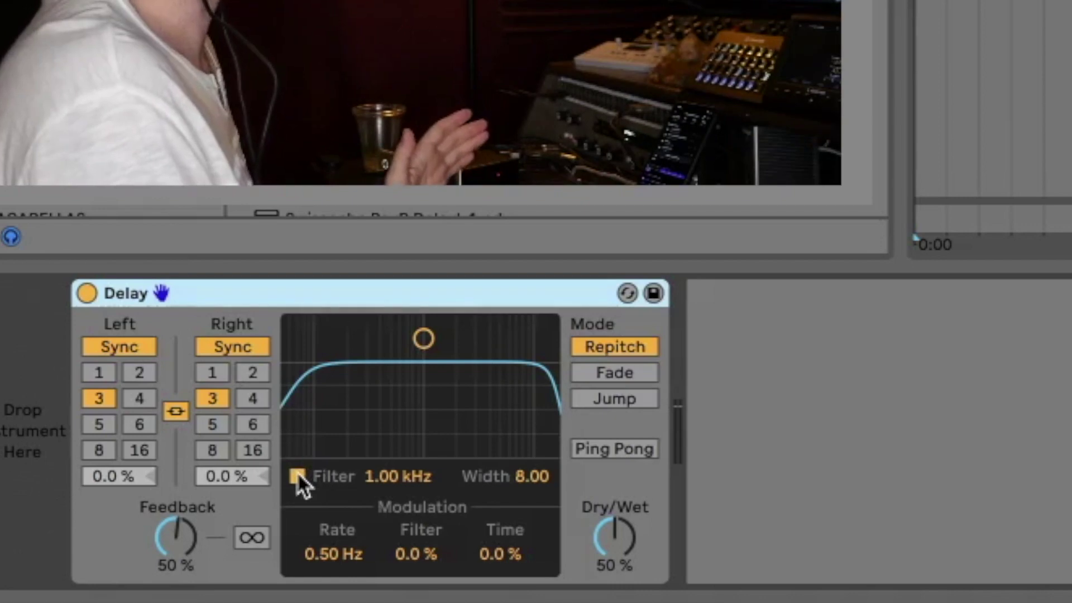
Step: Configure the Delay with 0% feedback, 100% dry/wet, and unsynced times of 1.00 ms left and about 15.2 ms right
left_click_drag(176, 537, 176, 567)
left_click_drag(616, 548, 616, 511)
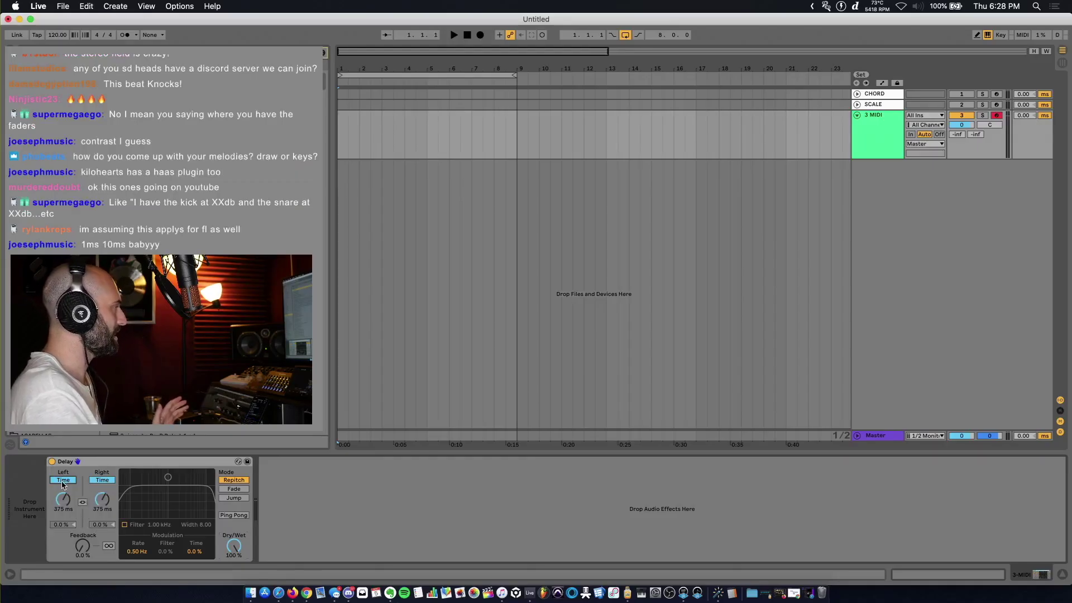
left_click_drag(63, 500, 63, 558)
mouse_move(102, 500)
left_mouse_down()
mouse_move(102, 542)
mouse_move(102, 483)
left_mouse_up()
left_click_drag(103, 522, 102, 523)
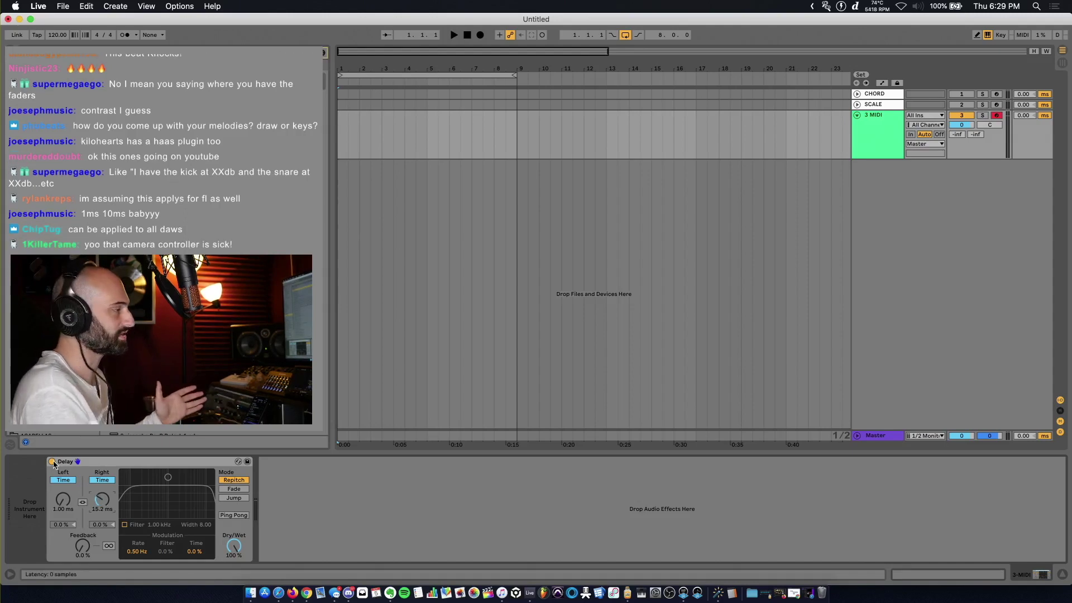
Step: Save the Delay settings as a preset named HAAS Effect and try different right-channel delay times
left_click(247, 462)
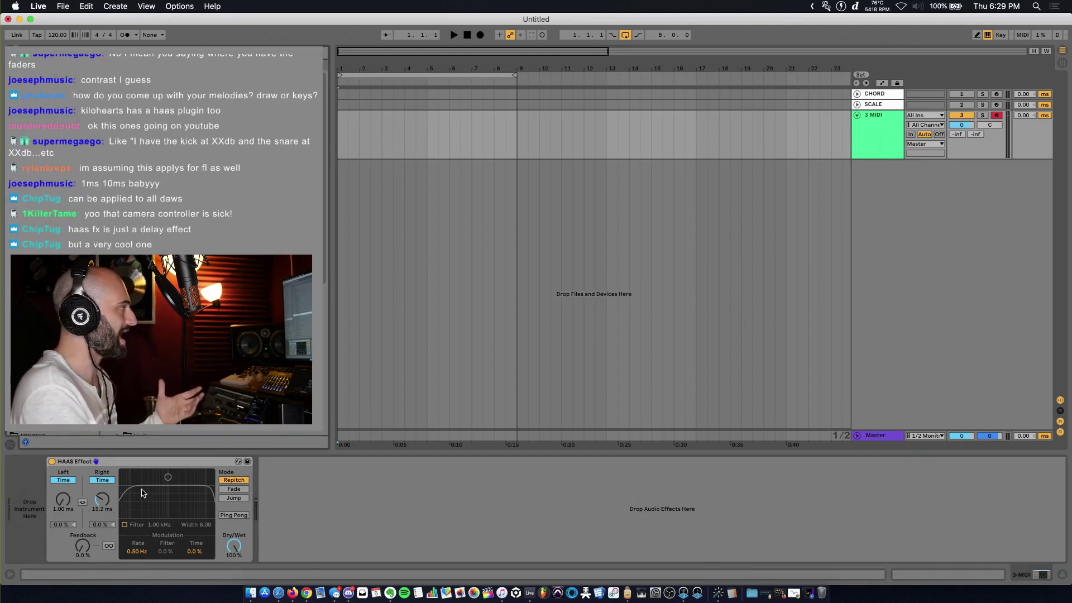
left_click_drag(102, 498, 103, 511)
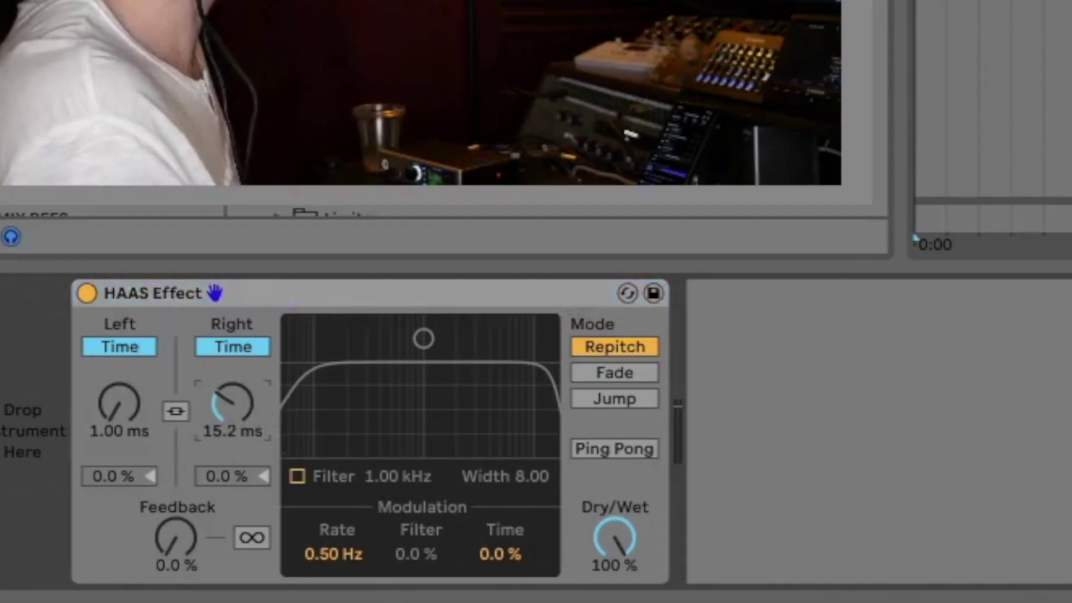
left_click_drag(233, 404, 232, 385)
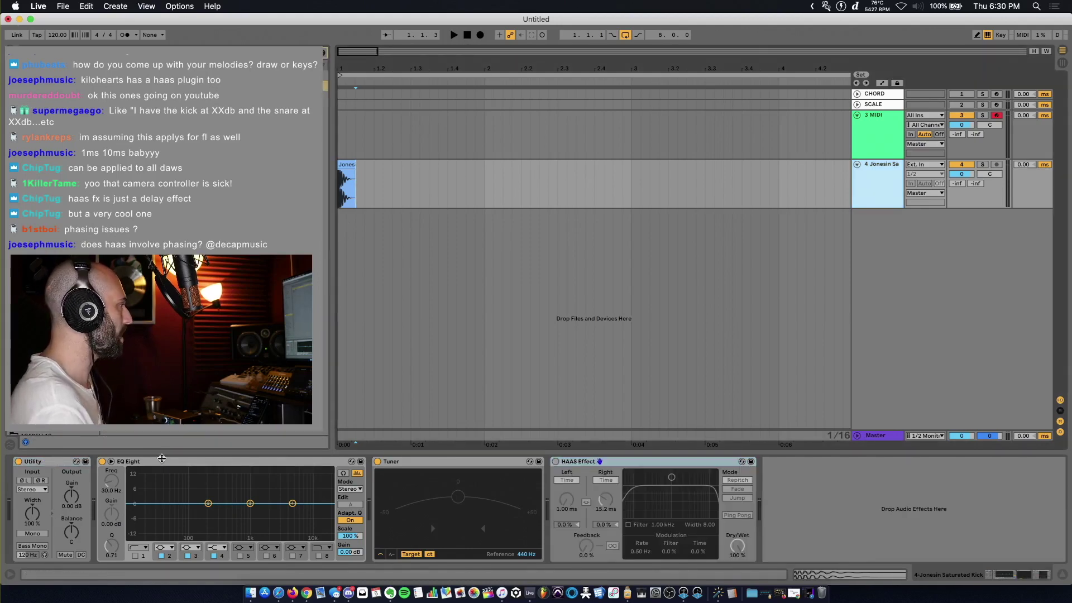
Step: Delete the EQ Eight and Tuner devices from the kick track
left_click(222, 471)
left_click(441, 467, "shift")
key("Delete")
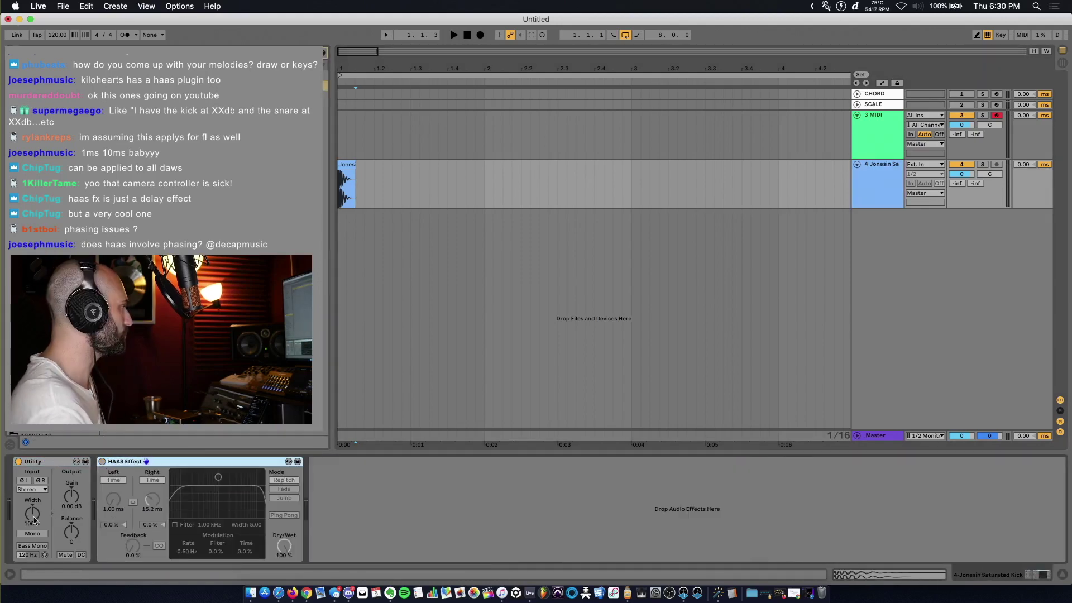
Step: Switch the kick track's Utility to mono and audition the kick with the HAAS Effect enabled
left_click(37, 535)
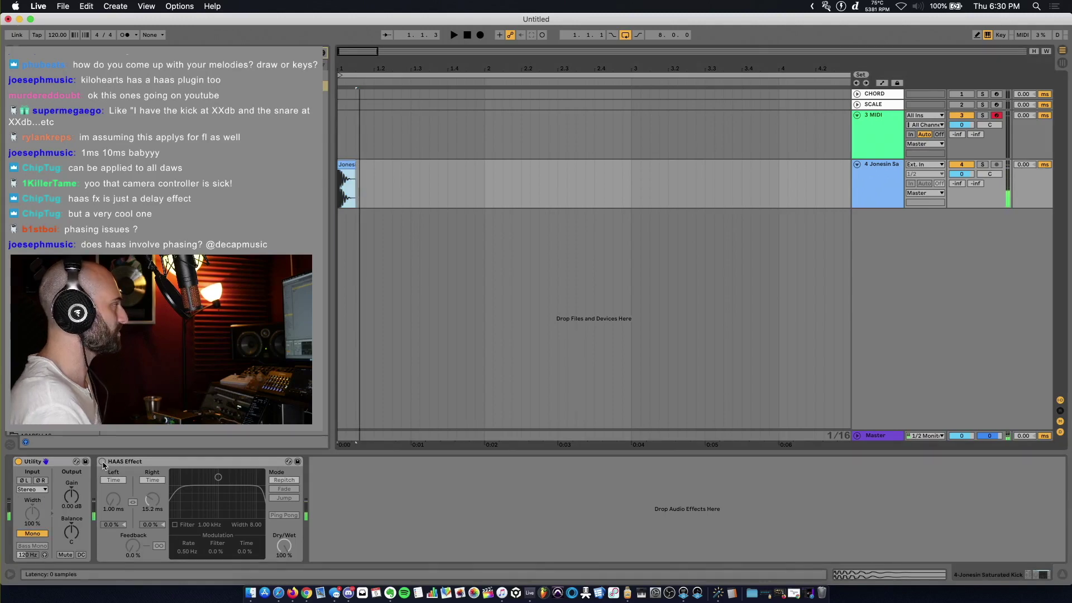
left_click(102, 462)
key("space")
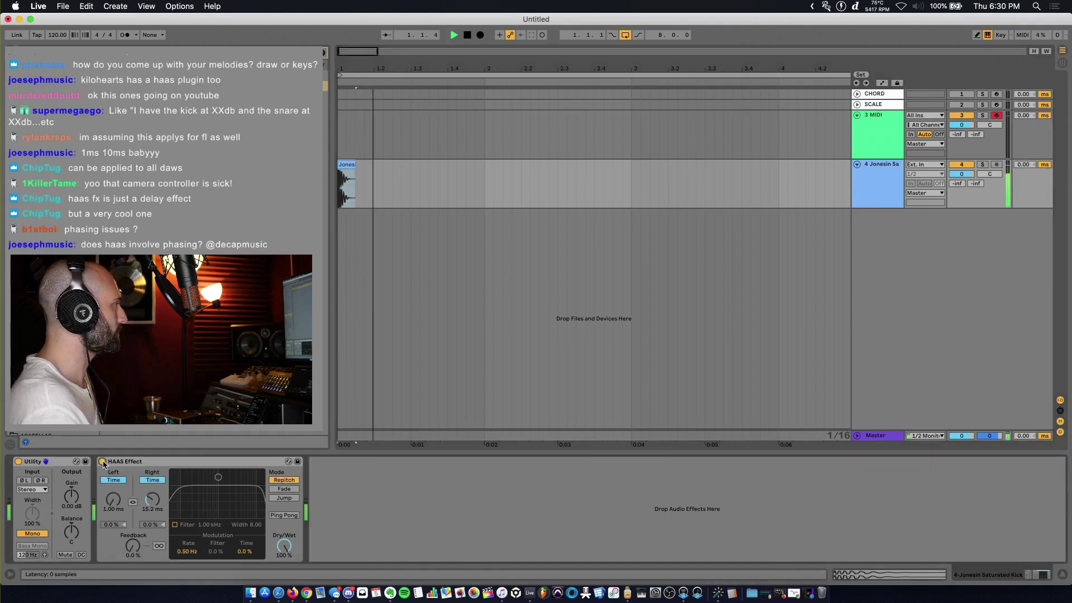
key("space")
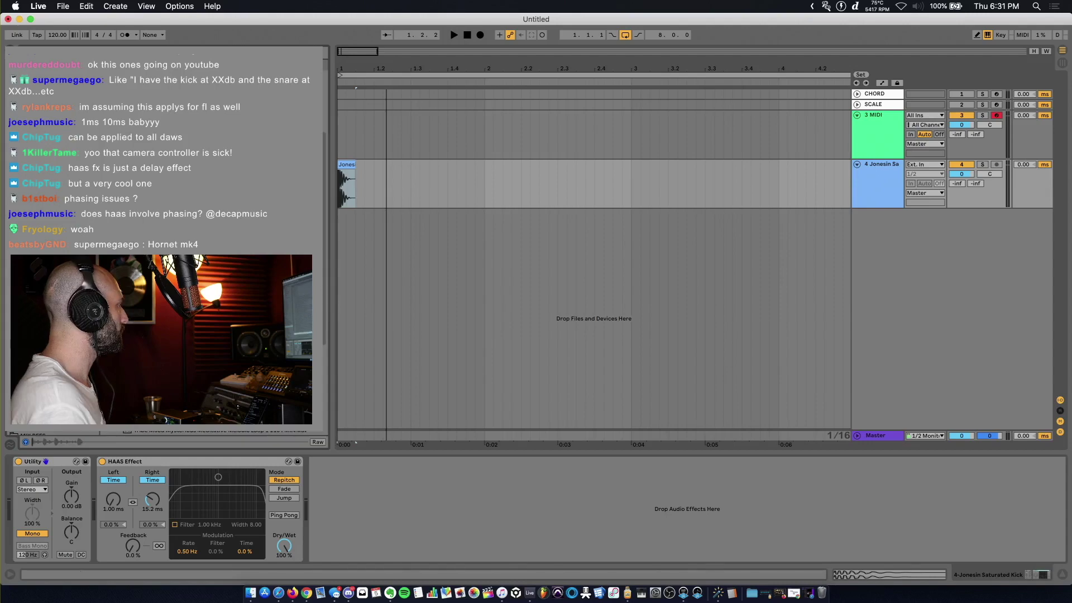
Step: Add the Trade Up Plucked Pan Flute Hook loop on a new track at bar 2, then audition it looped
left_click_drag(223, 425, 484, 223)
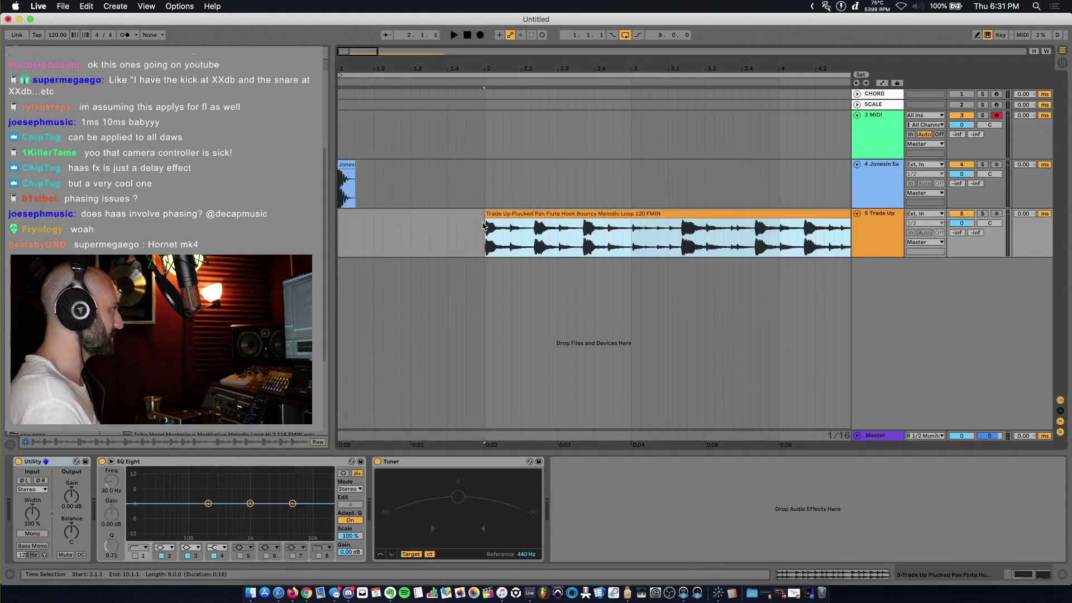
key("super+l")
key("space")
double_click(712, 222)
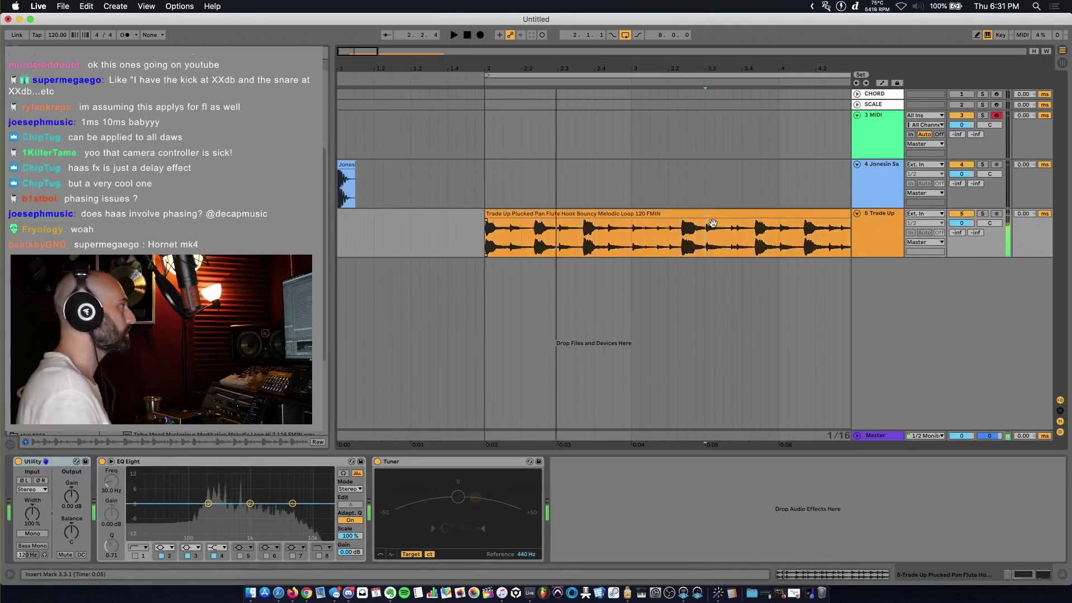
key("space")
Step: Copy the HAAS Effect from the kick track to the Trade Up track and set that track's Utility to mono
left_click(879, 205)
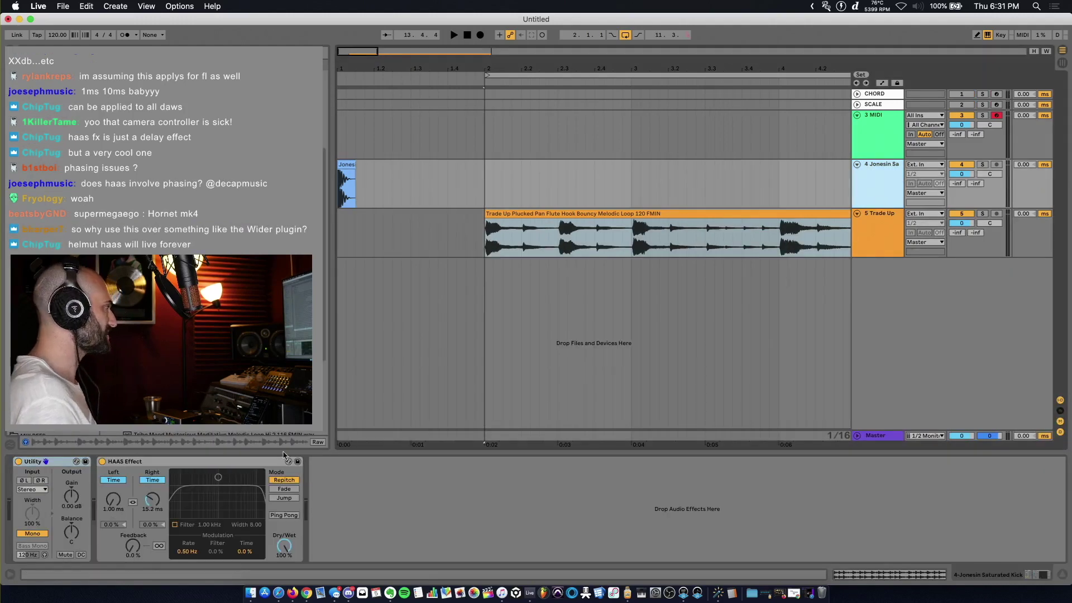
left_click(244, 464)
left_click_drag(526, 251, 531, 238)
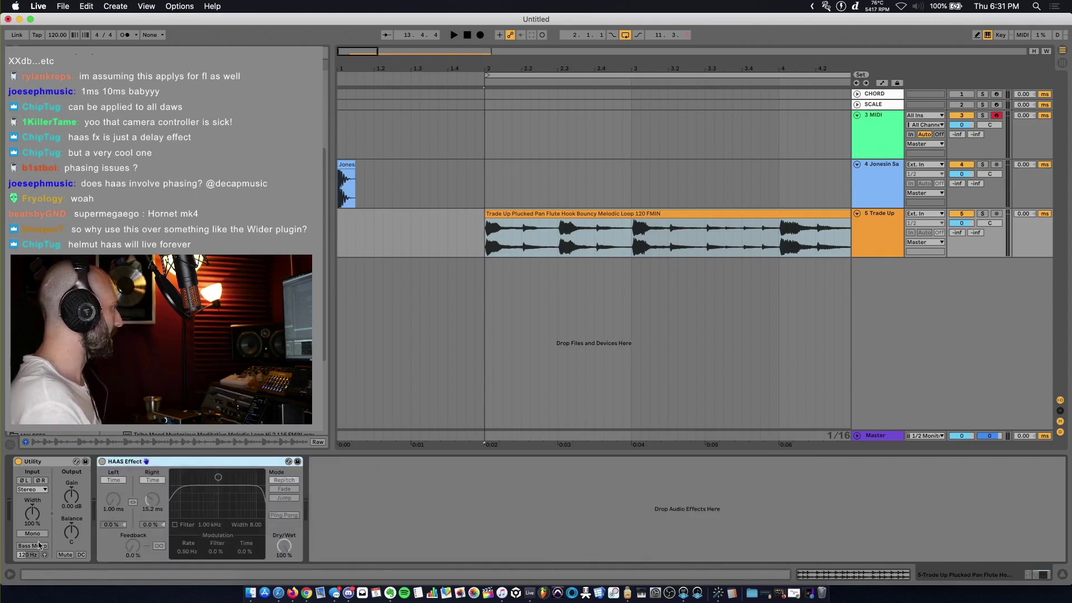
left_click(40, 534)
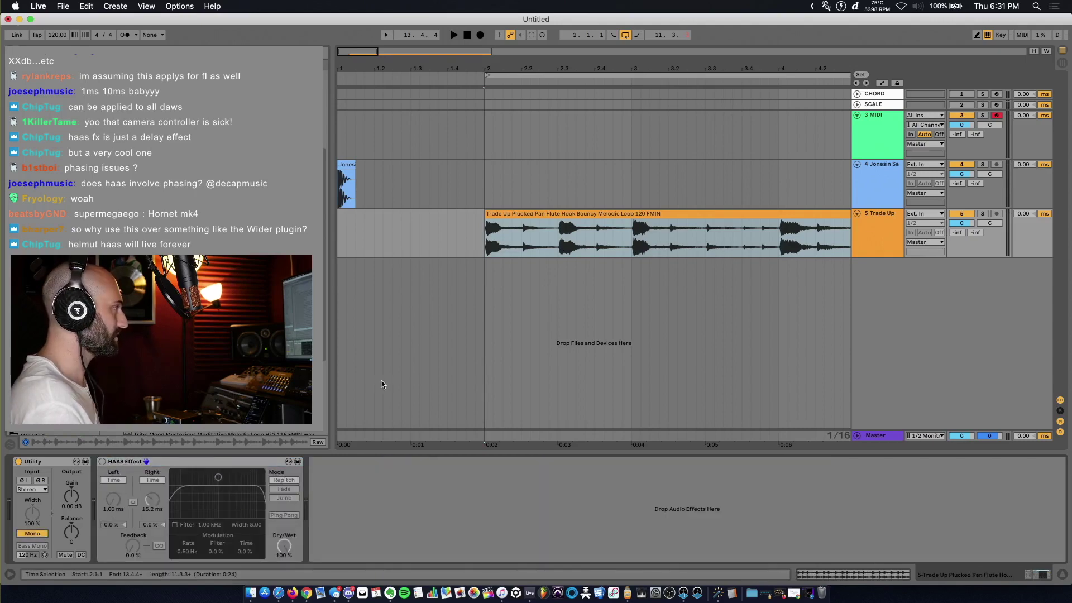
Step: Audition the Trade Up loop in mono and enable the HAAS Effect for comparison
left_click(544, 214)
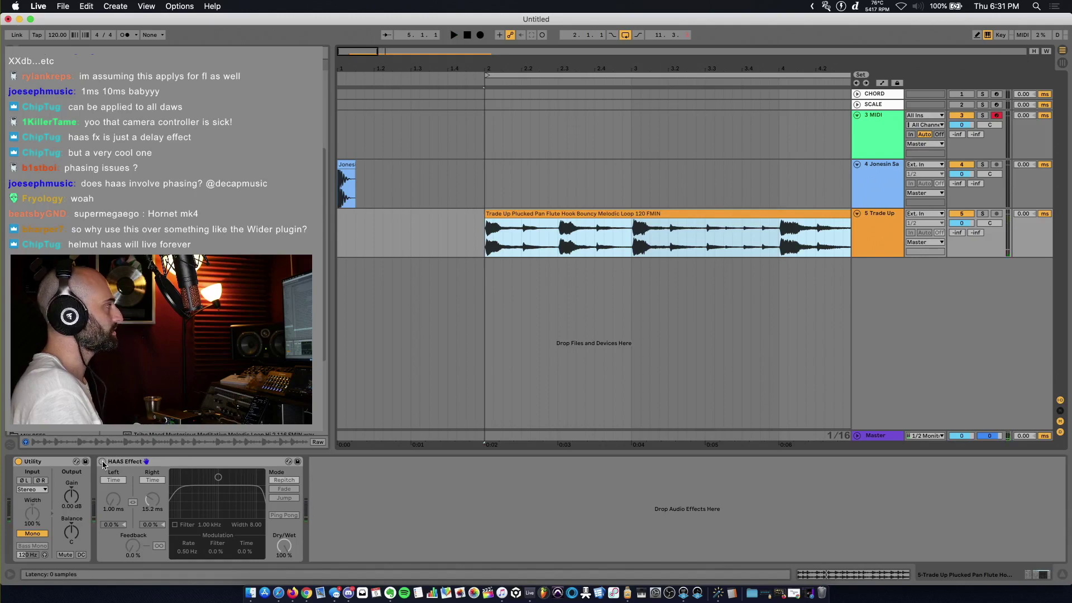
left_click(102, 461)
key("space")
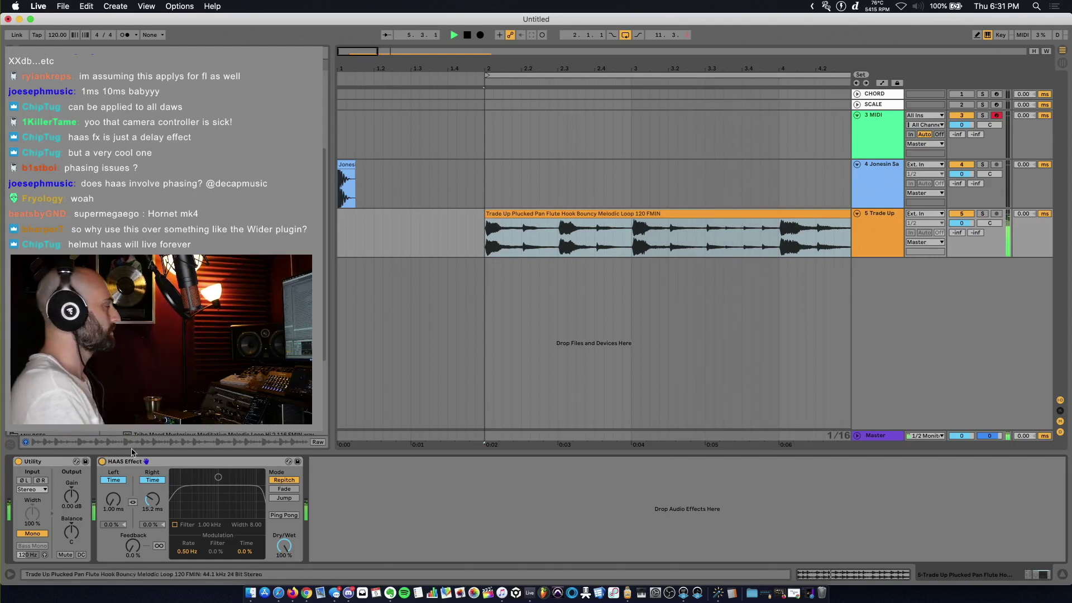
key("space")
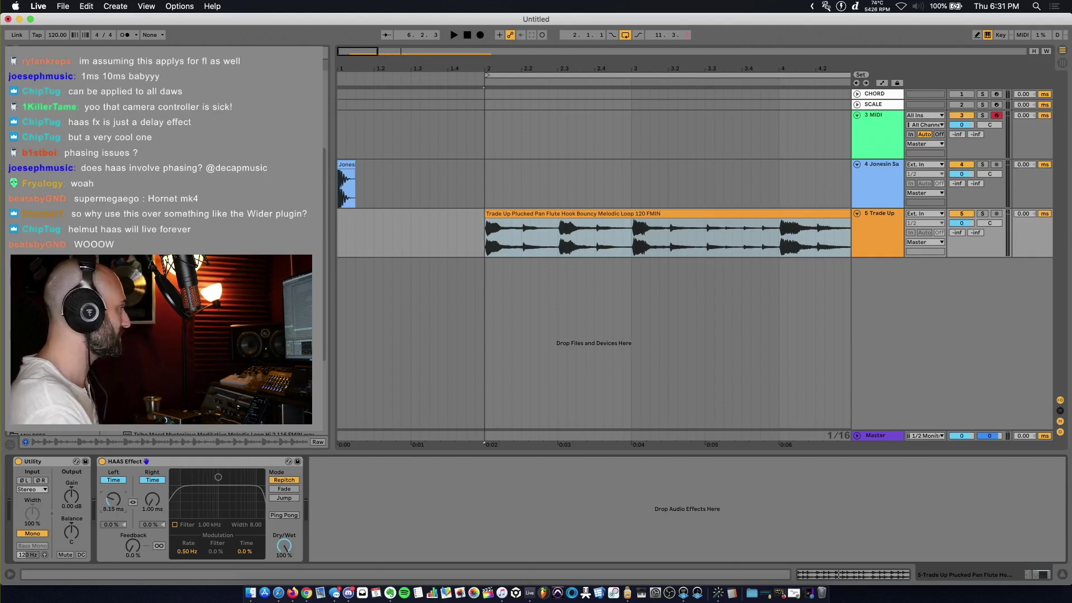
Step: Audition the loop while raising the HAAS Effect's left delay to about 24.1 ms and lowering it to 1.00 ms
left_click_drag(114, 502, 114, 487)
key("space")
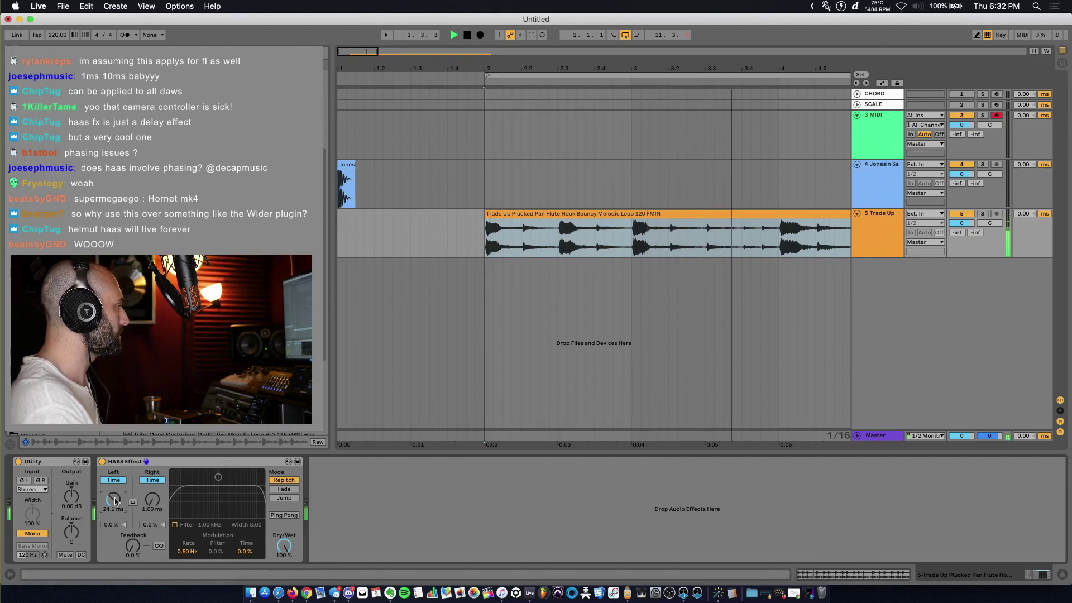
left_click_drag(114, 501, 114, 509)
key("space")
key("space")
key("space")
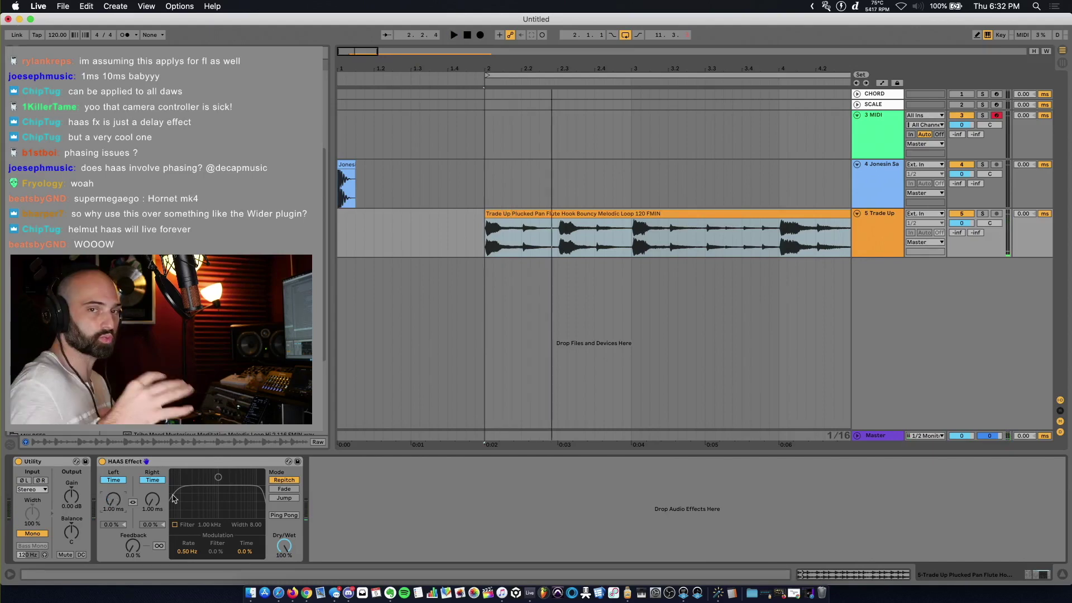
Step: Turn off the HAAS Effect and audition the loop with the Ozone 9 Imager switched off for comparison
left_click(103, 462)
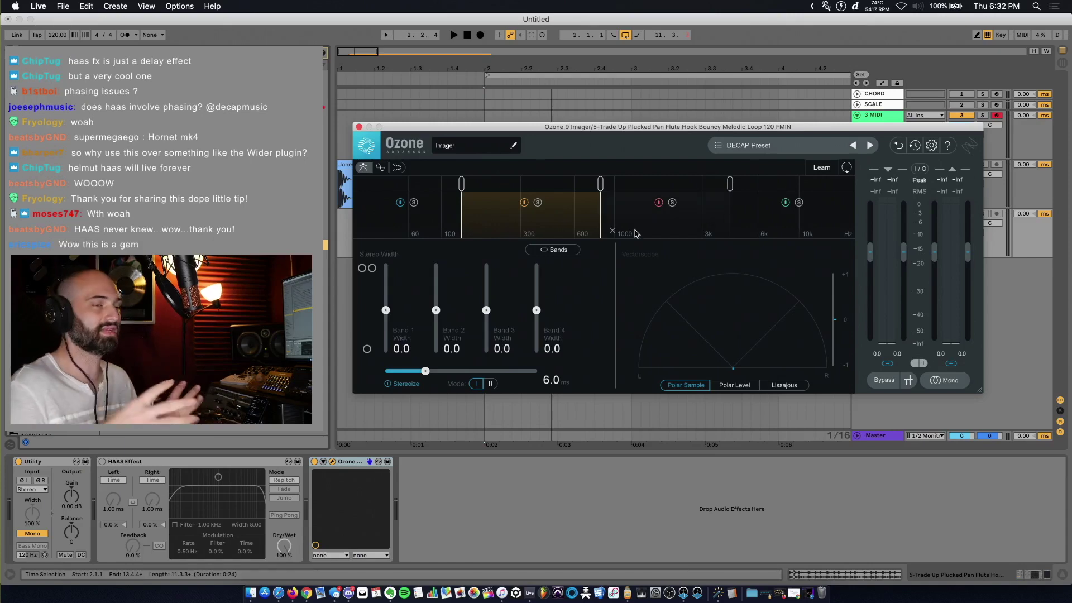
left_click_drag(408, 128, 459, 255)
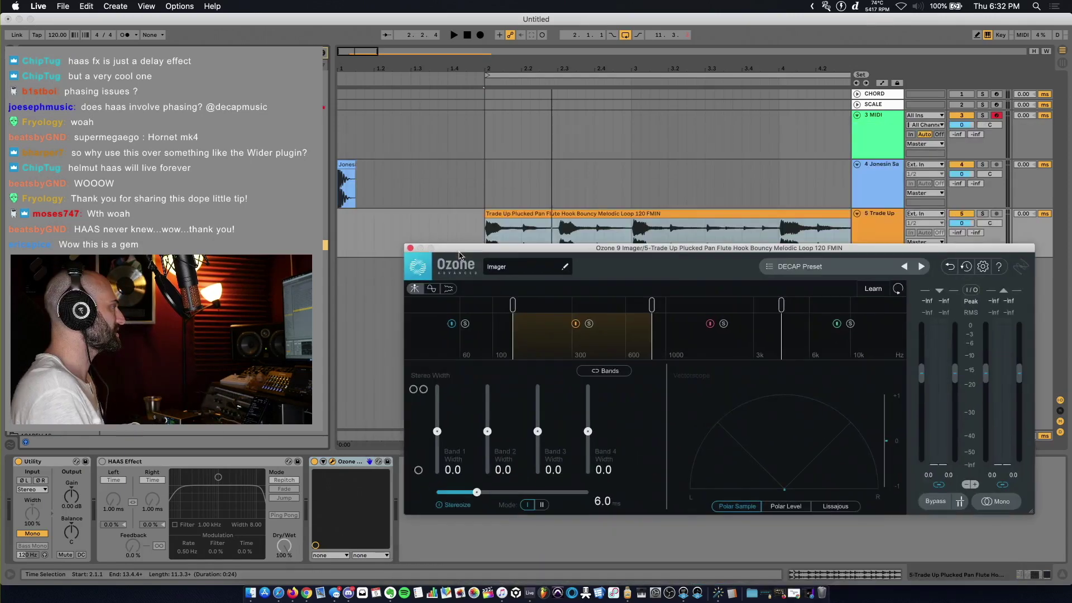
left_click(316, 462)
key("space")
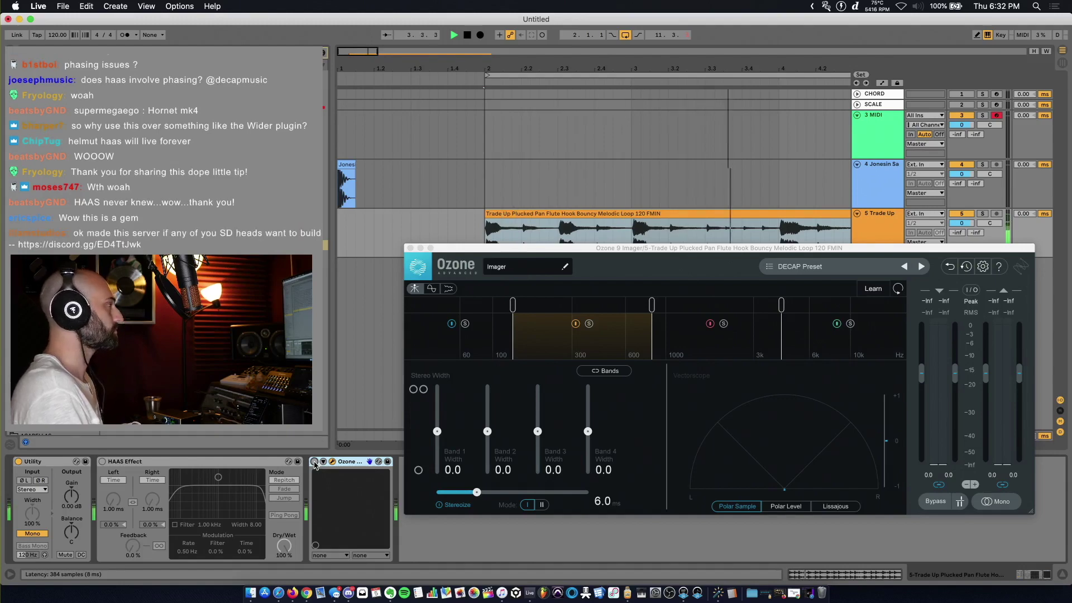
key("space")
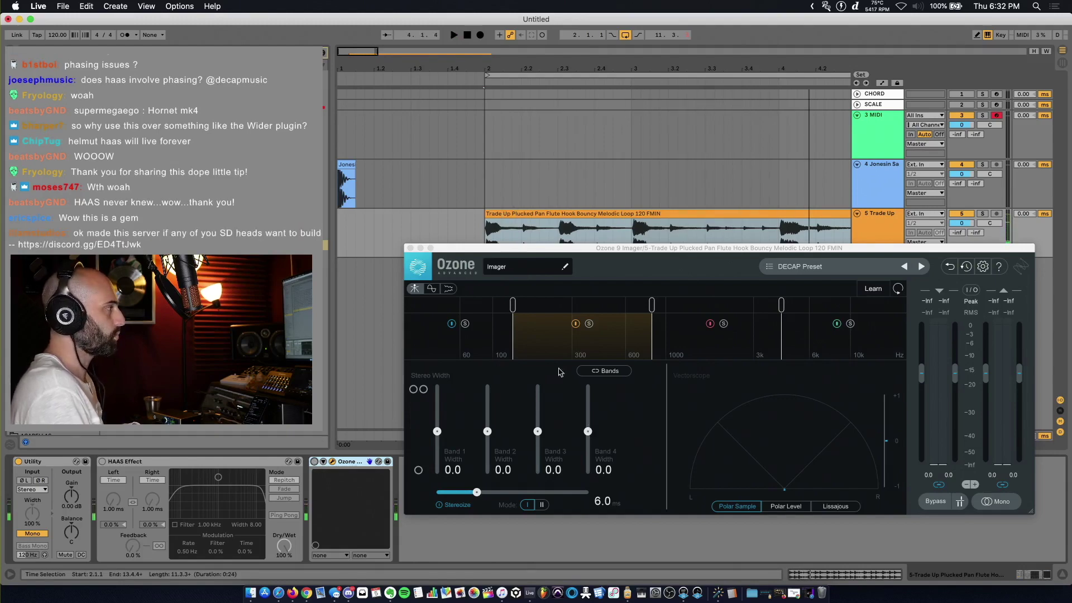
Step: Lower the Imager's crossover between Bands 2 and 3, and try Band 3 and 4 widths of 64.6 before resetting both to 0
key("space")
mouse_move(652, 305)
left_mouse_down()
mouse_move(685, 307)
mouse_move(640, 307)
left_mouse_up()
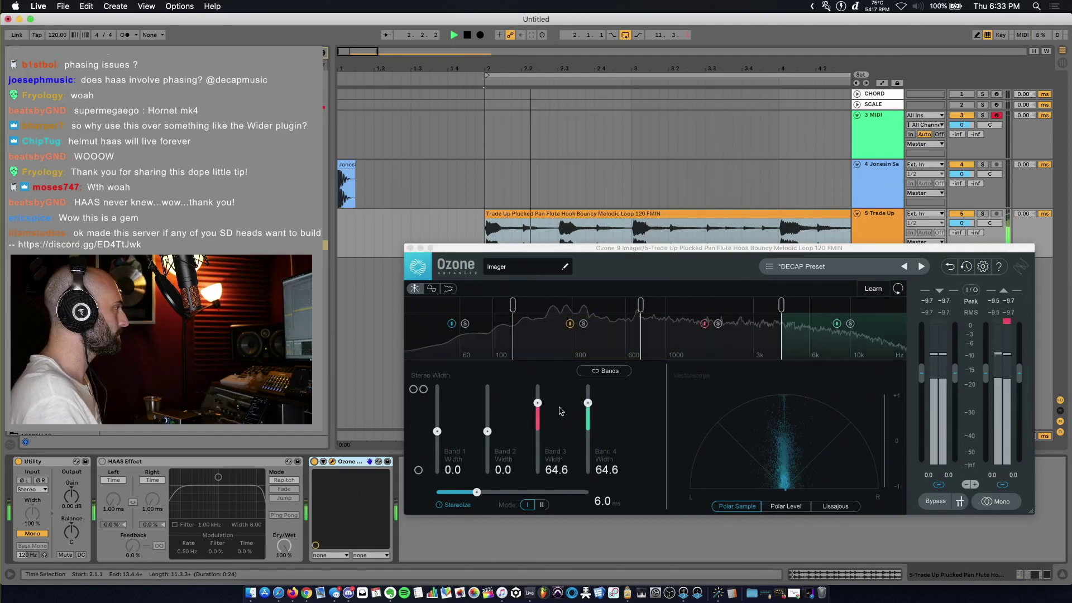
left_click_drag(537, 403, 588, 416)
double_click(588, 418)
key("space")
double_click(540, 447)
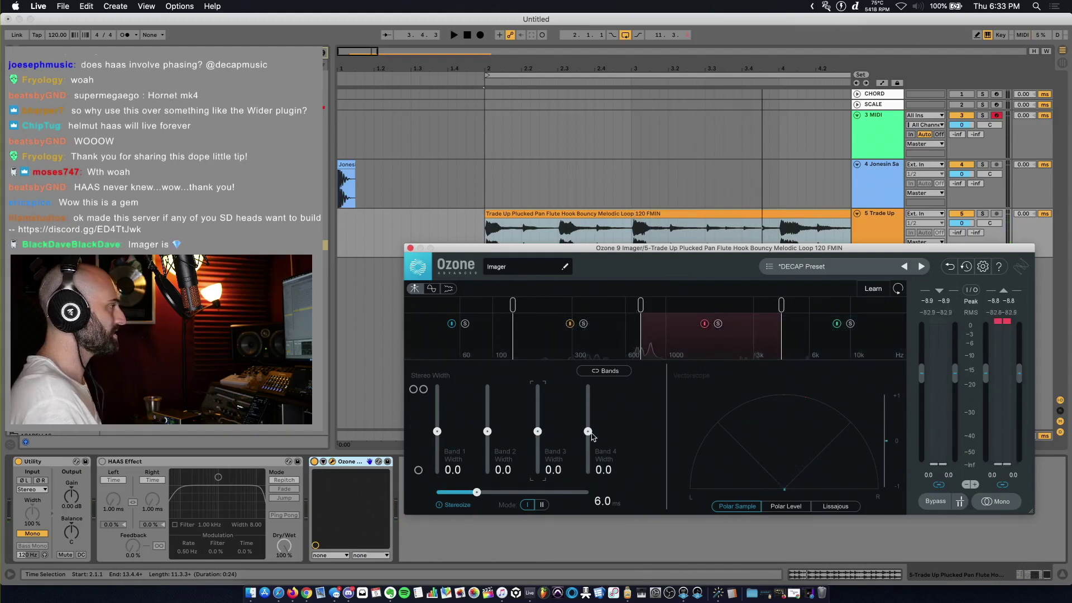
Step: Raise the Imager's Band 4 stereo width to about 32.9 while the loop plays, and adjust the other bands' widths
key("space")
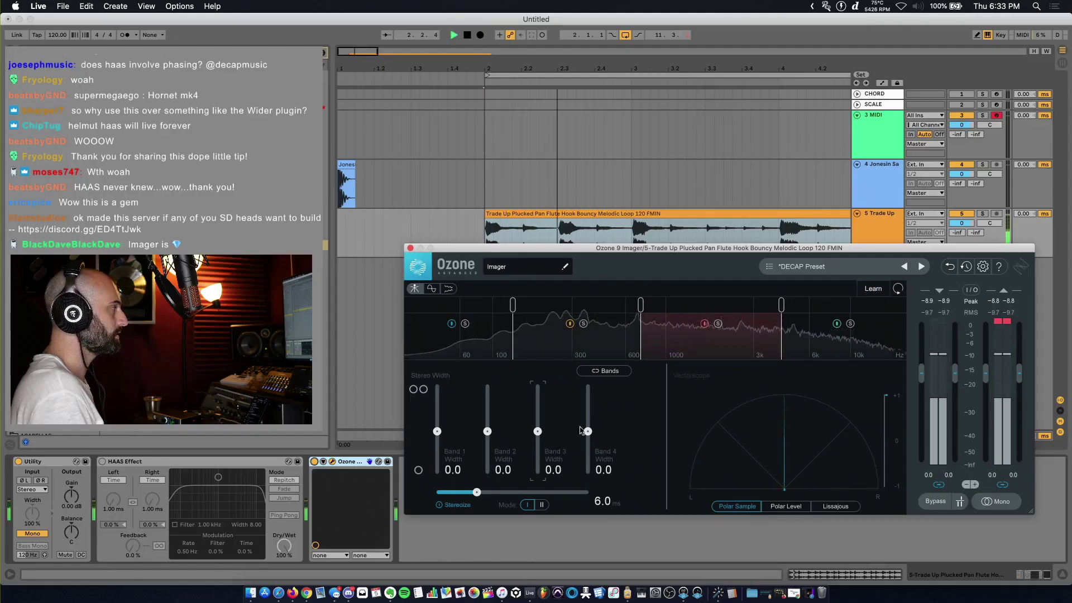
left_click_drag(588, 432, 589, 419)
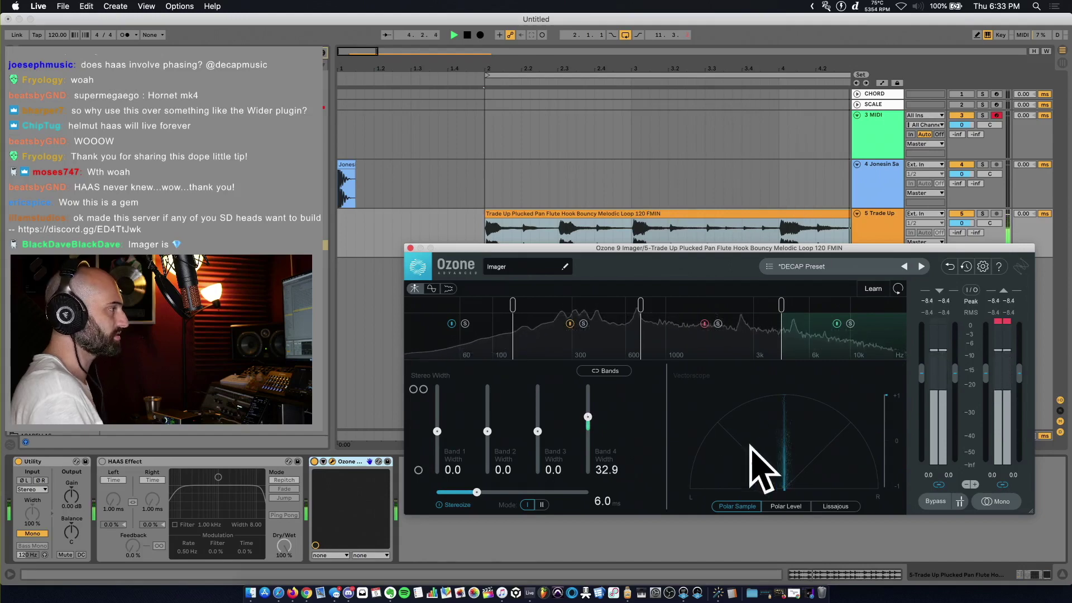
left_click_drag(538, 434, 438, 429)
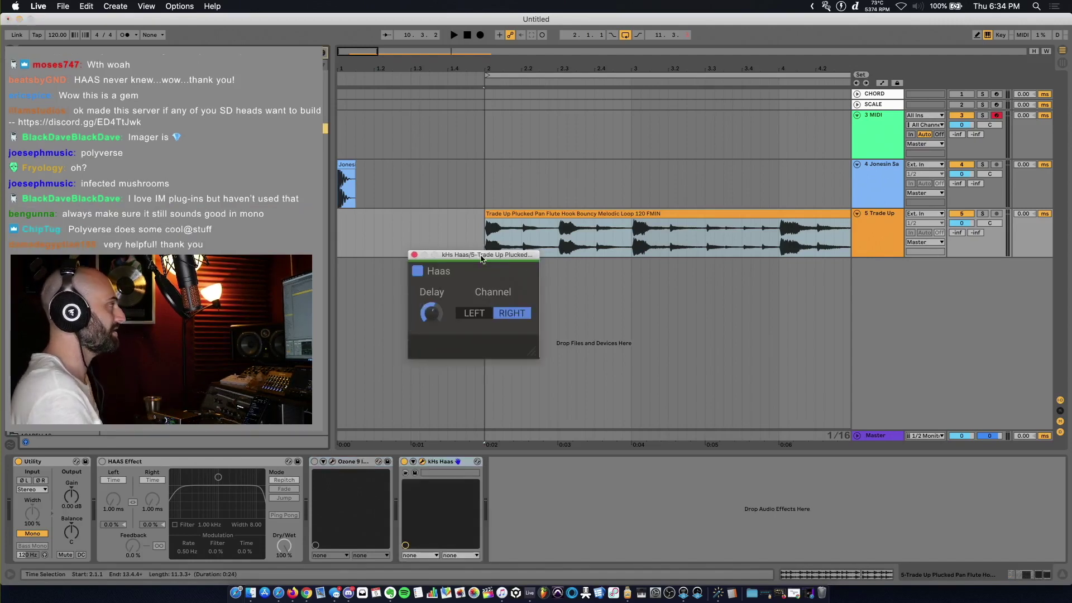
Step: Compare the playing loop with kHs Haas switched off and on, and adjust the plugin's delay time
left_click_drag(485, 255, 599, 286)
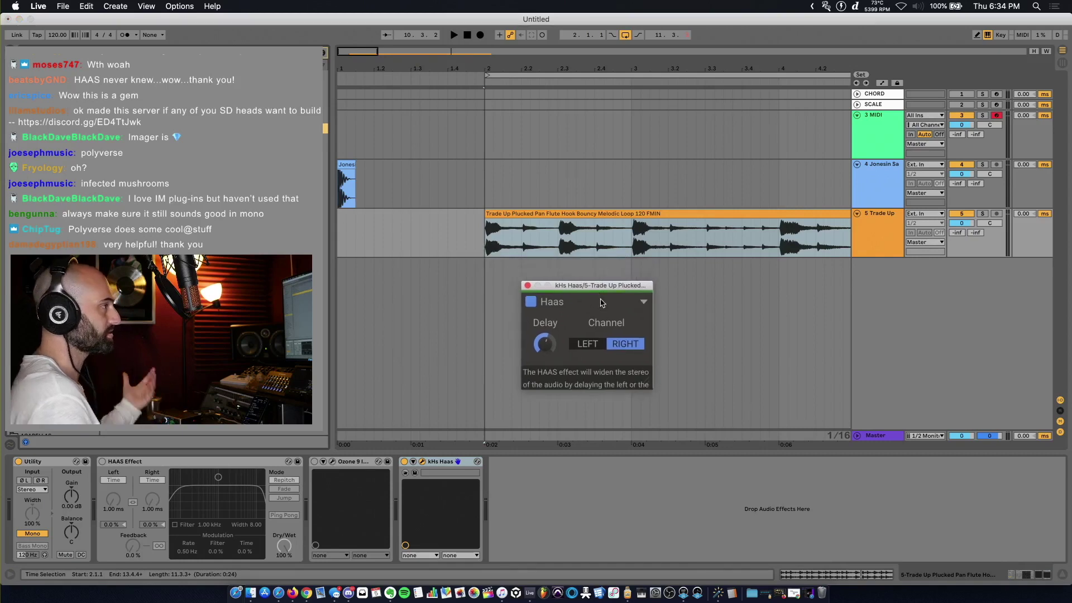
left_click(404, 462)
key("space")
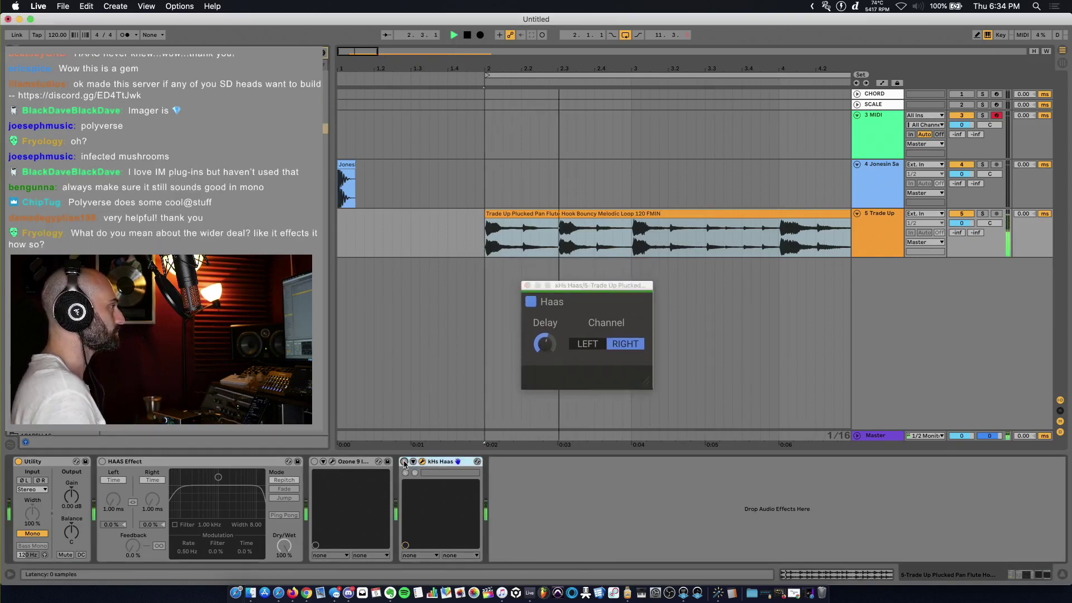
left_click(557, 345)
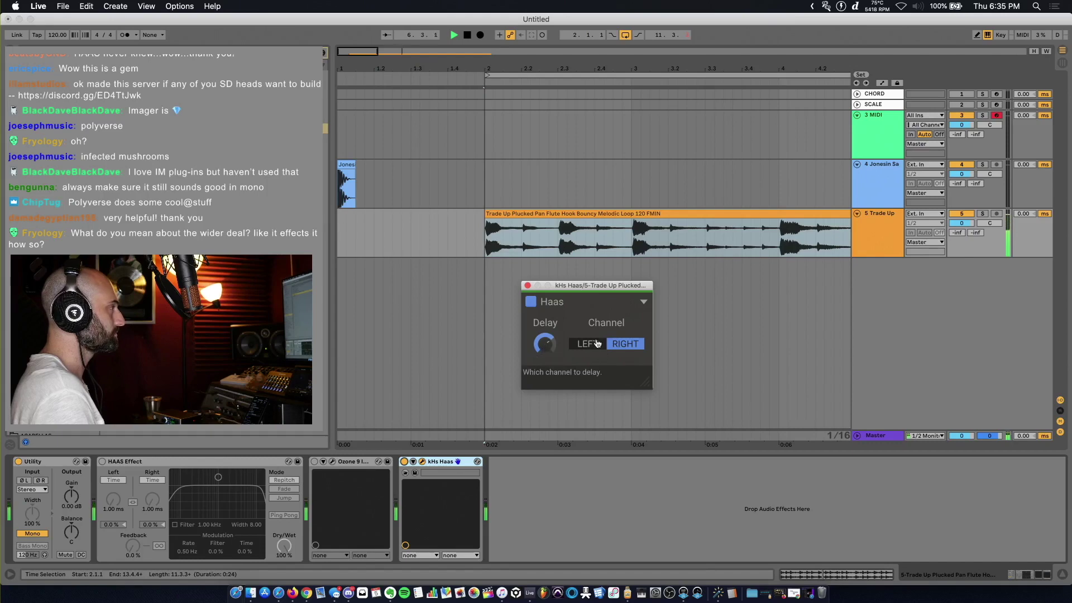
left_click(641, 302)
left_click(643, 303)
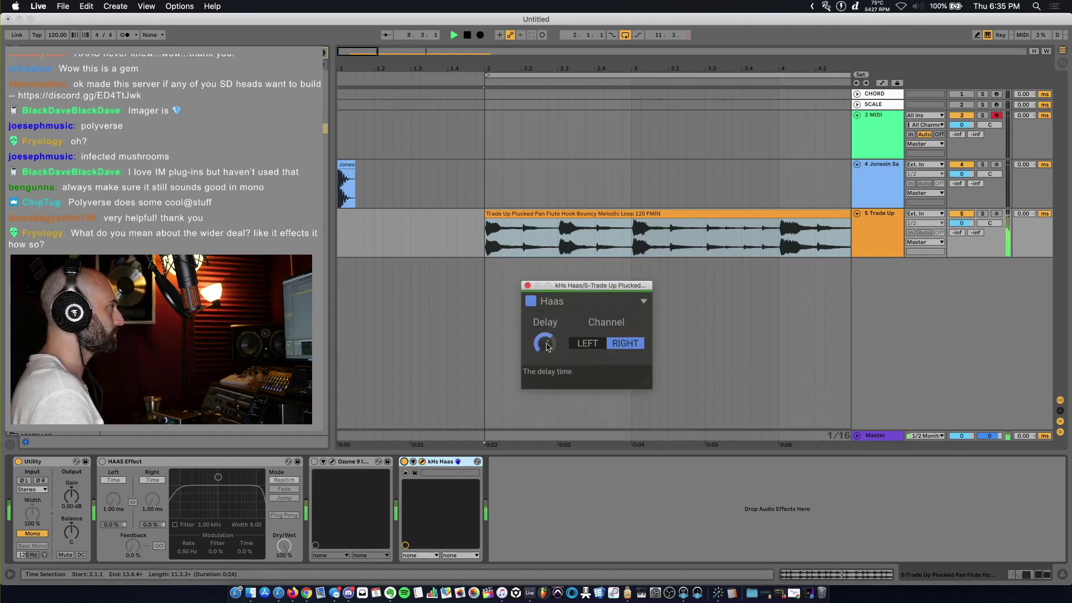
left_click(404, 462)
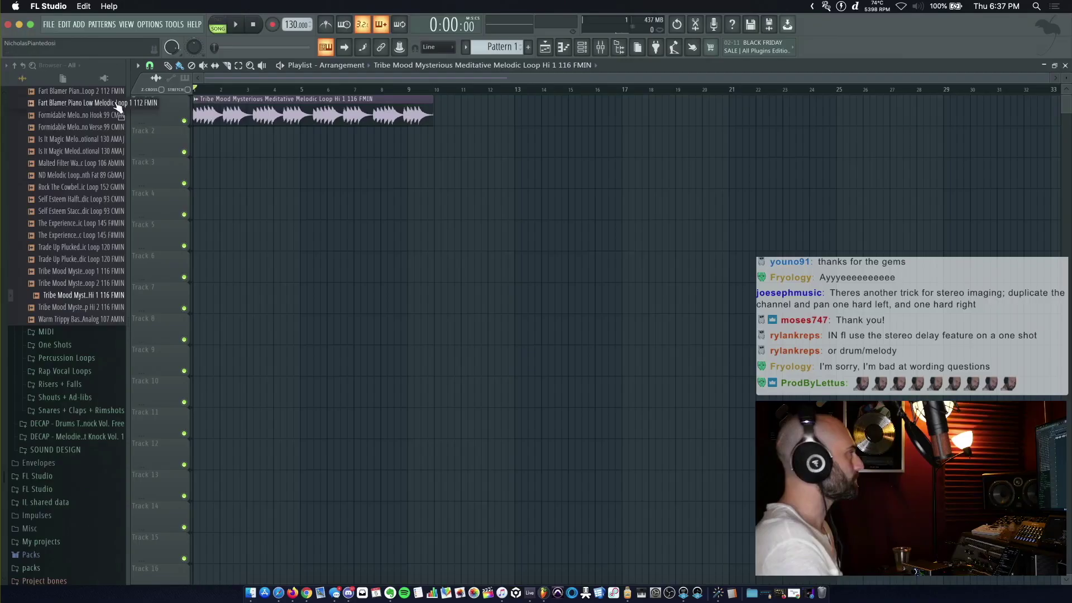
Step: In FL Studio, play the Tribe Mood Mysterious Meditative Melodic Loop clip and route its channel to mixer track 1
key("space")
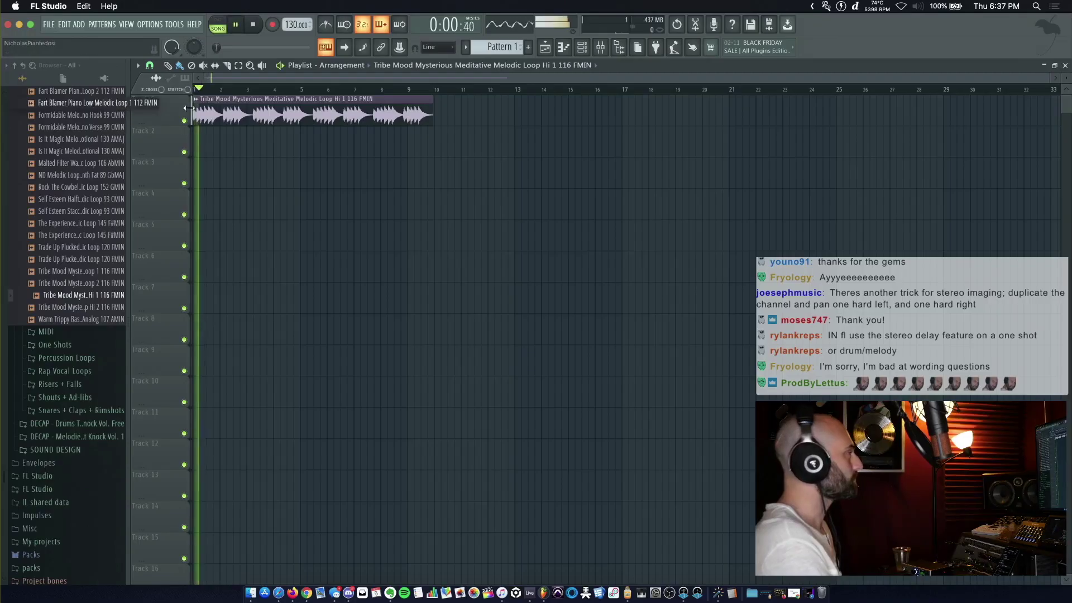
double_click(244, 112)
key("super+l")
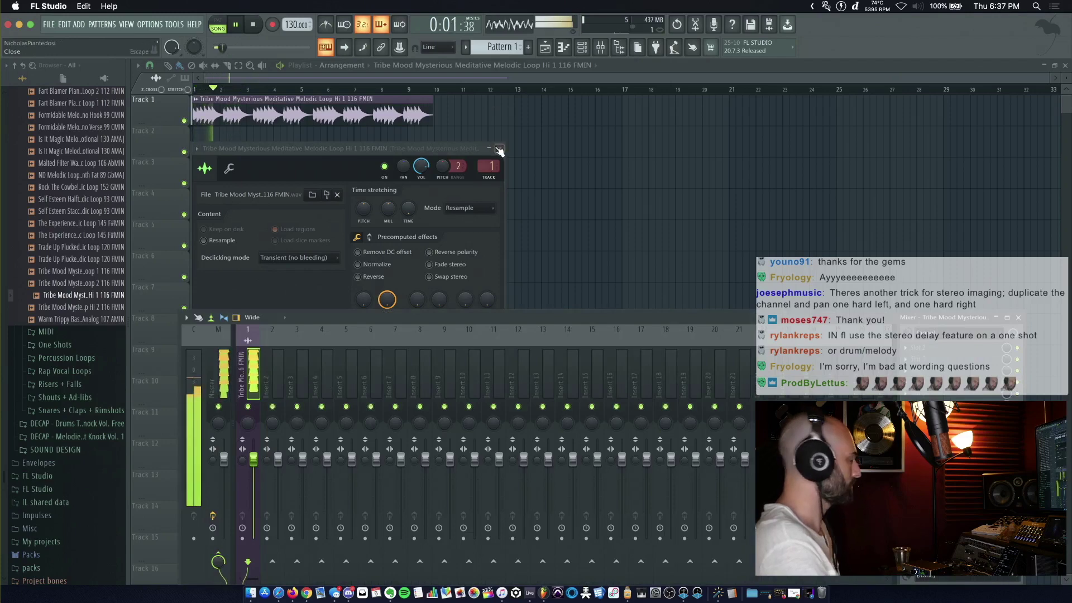
Step: Raise the Fruity Stereo Shaper's left-channel fader to match its right-channel fader, stop playback and close the plugin
left_click_drag(421, 167, 421, 175)
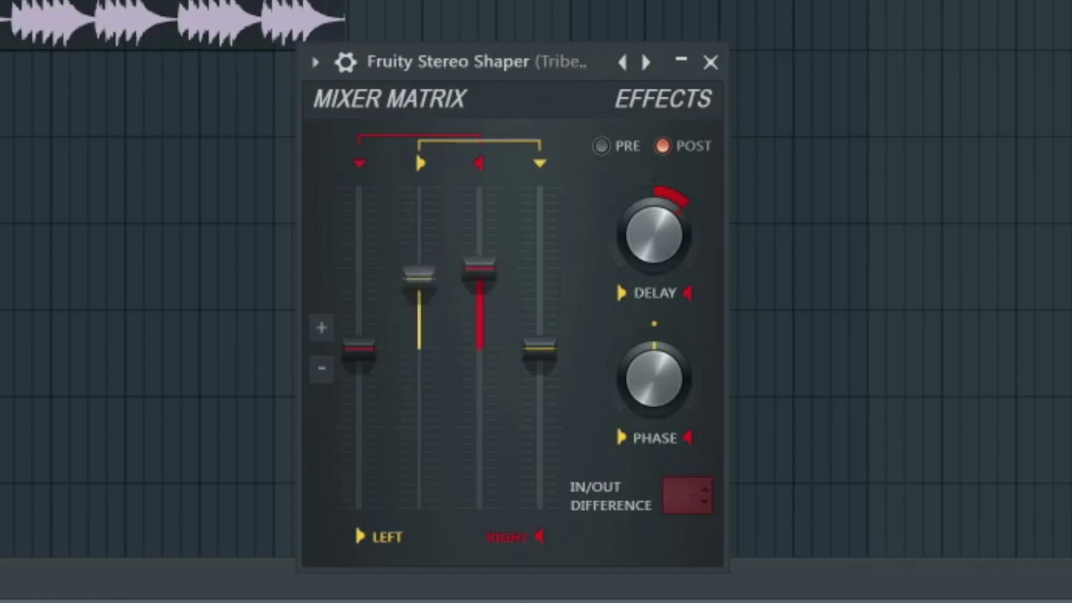
left_click_drag(419, 271, 418, 270)
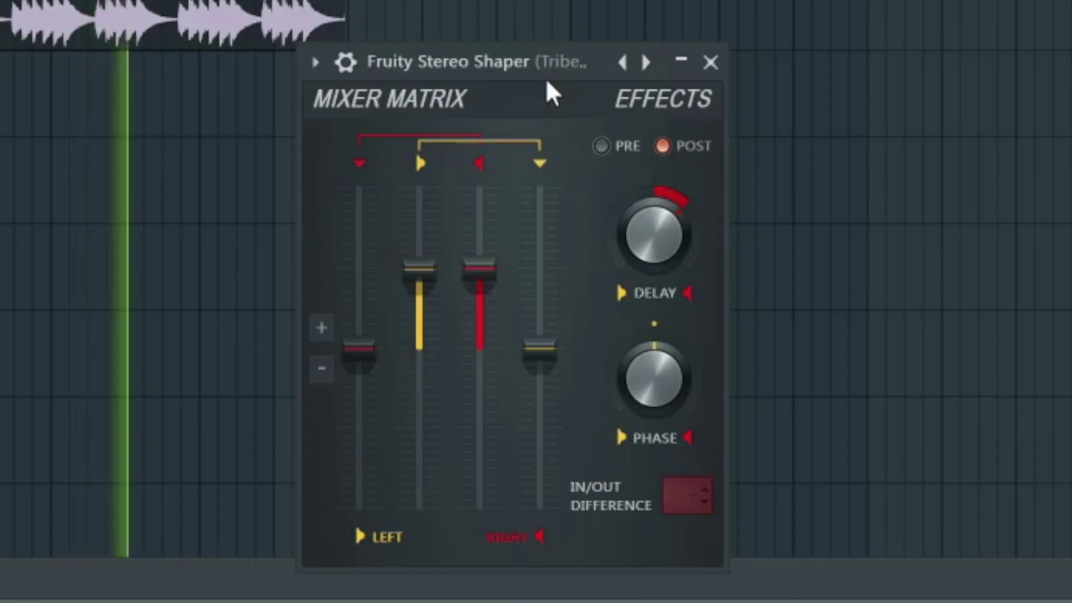
key("space")
left_click(710, 63)
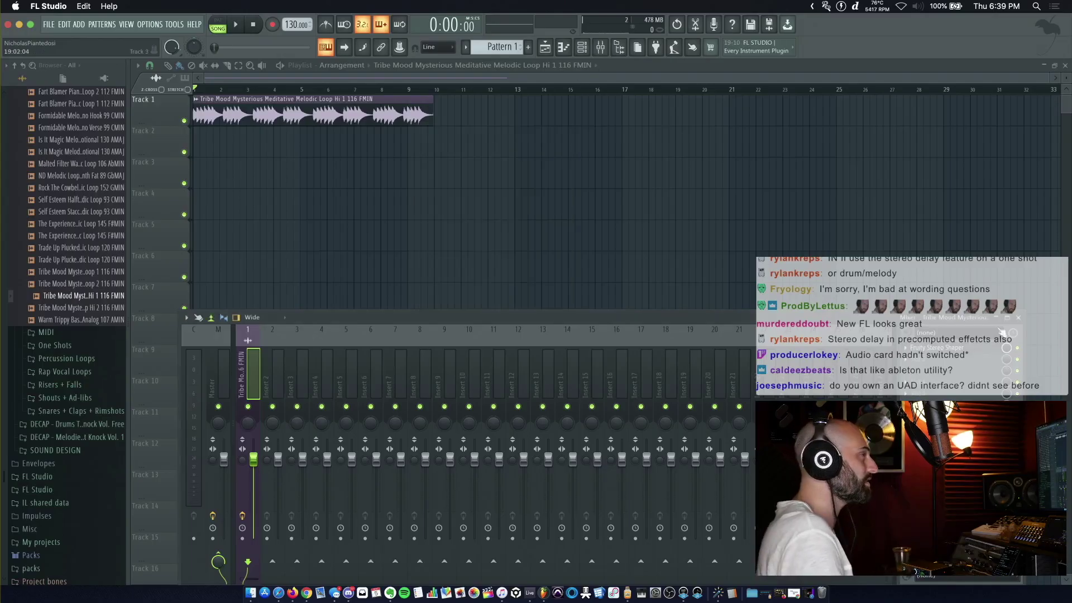
Step: Load Fruity Stereo Enhancer on mixer track 1 and, while the loop plays, increase its stereo separation and shift the phase offset toward L
left_click(787, 134)
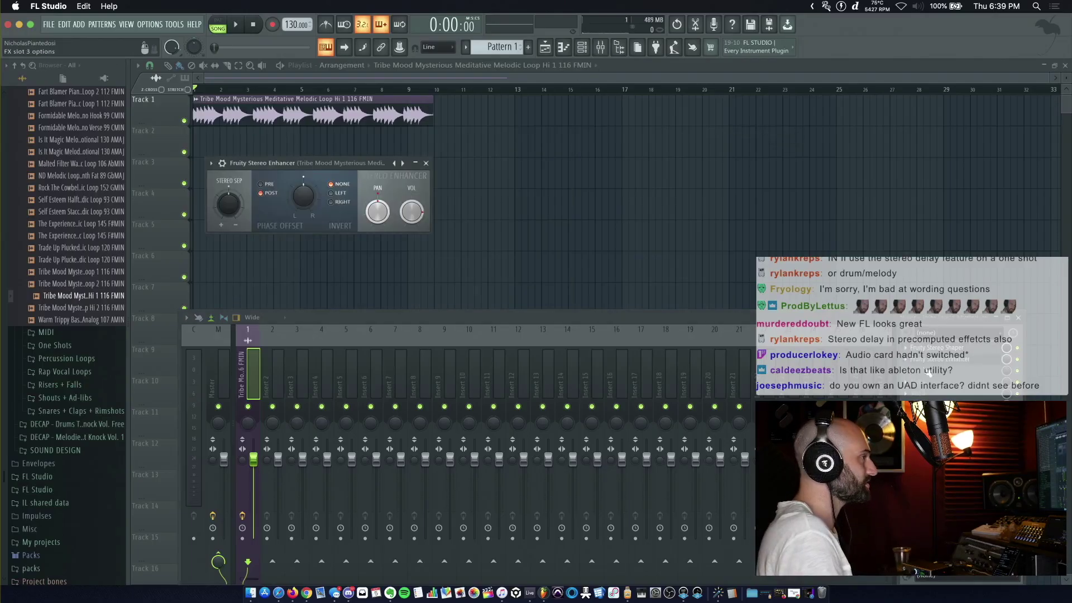
key("space")
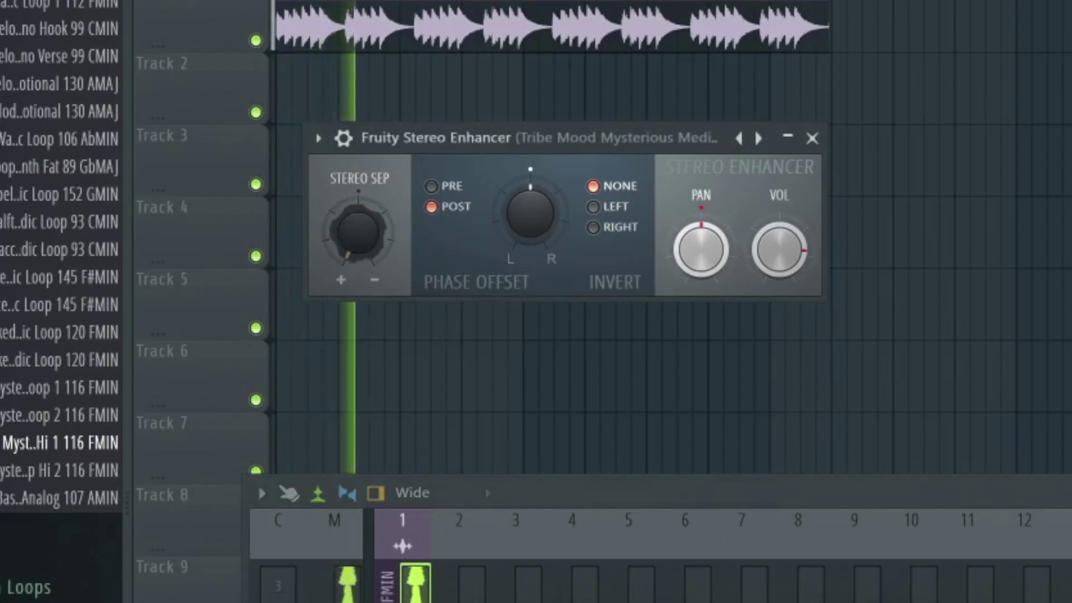
left_click_drag(358, 232, 358, 260)
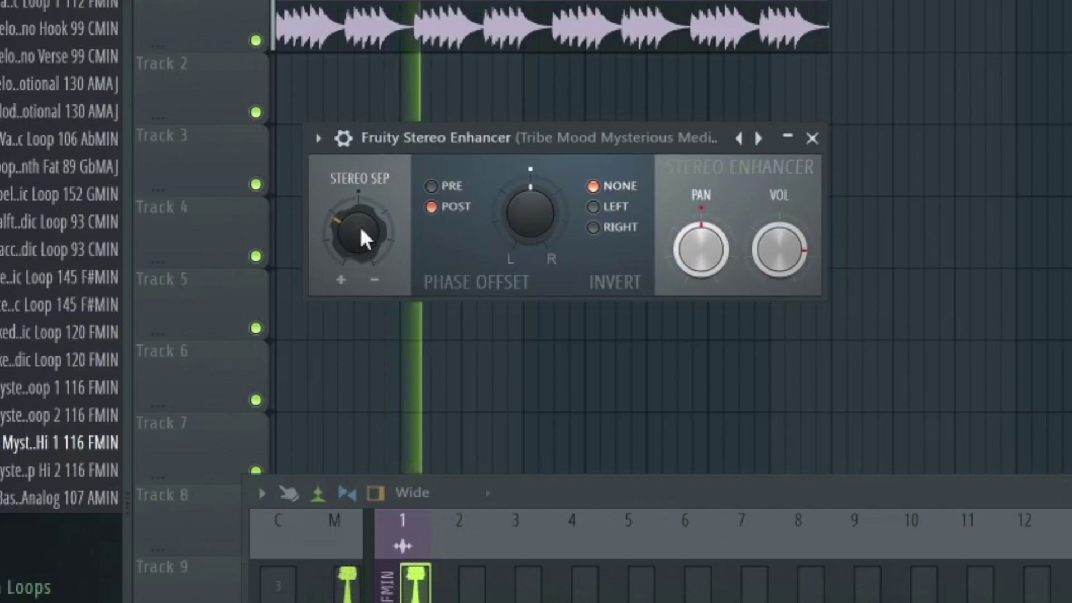
left_click_drag(533, 218, 533, 229)
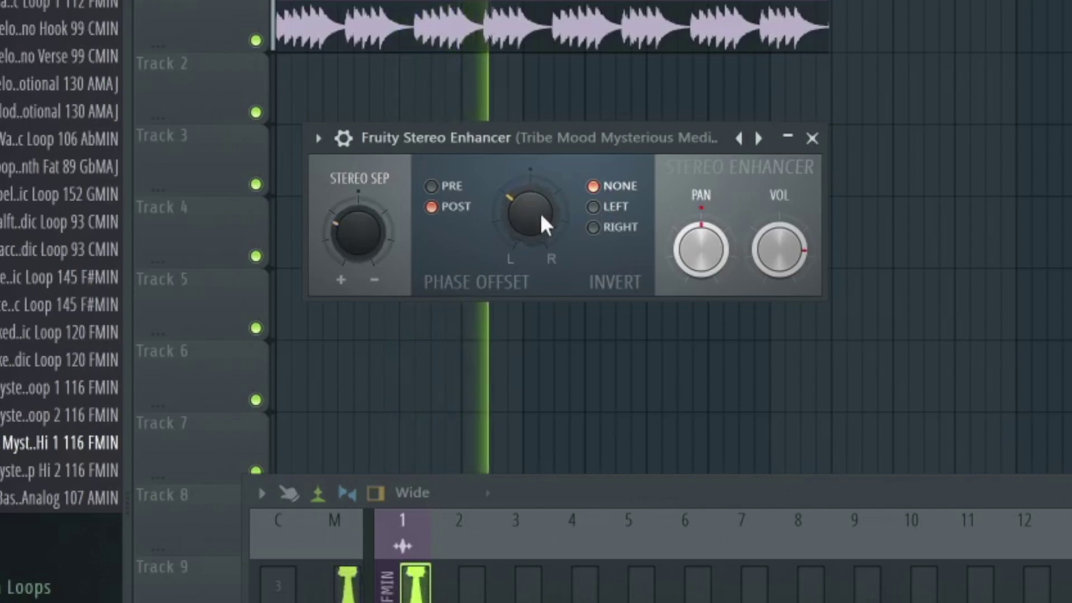
key("space")
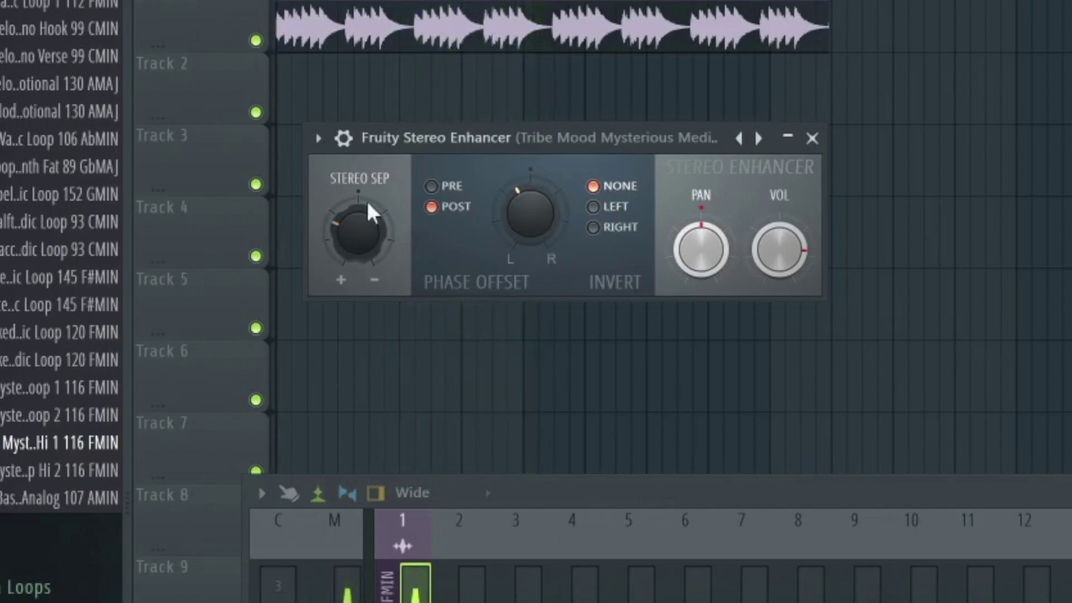